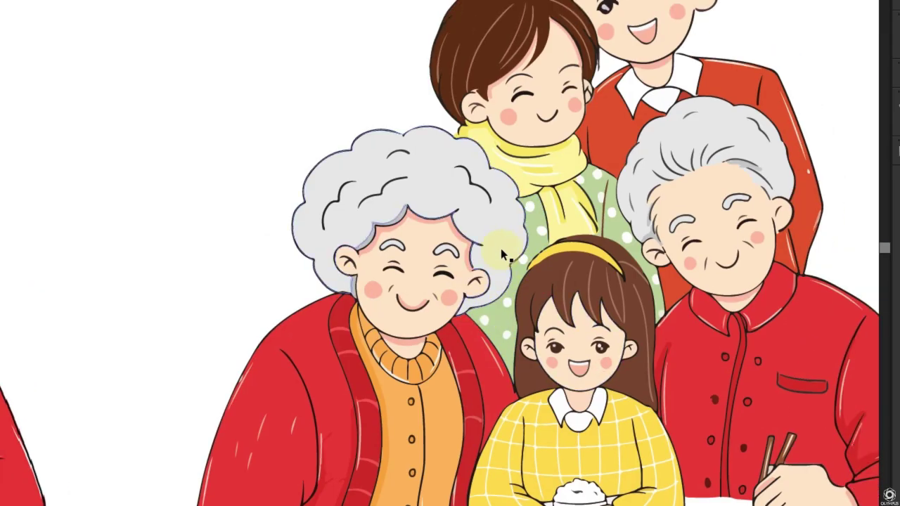
Inspect the grandmother's traced hair shape, then deselect it.
left_click(495, 246)
scroll(499, 202, "up", 3)
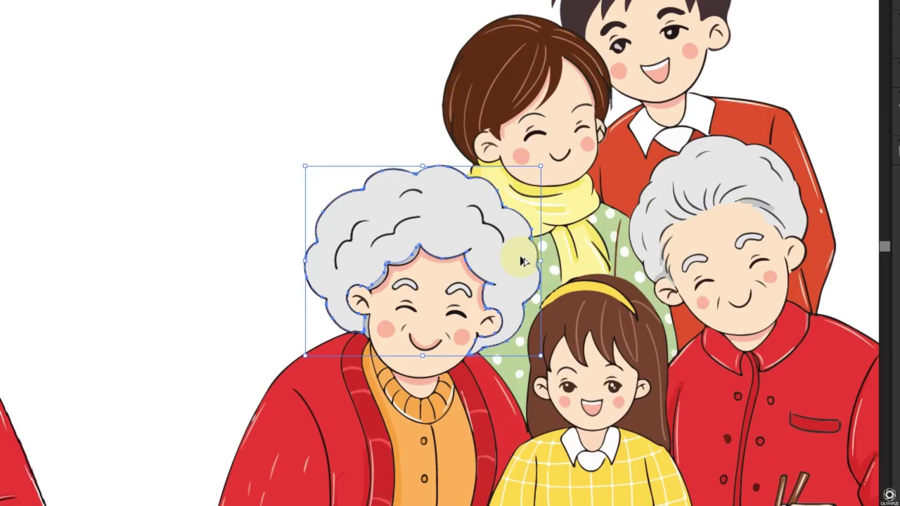
scroll(523, 263, "down", 3)
left_click(245, 207)
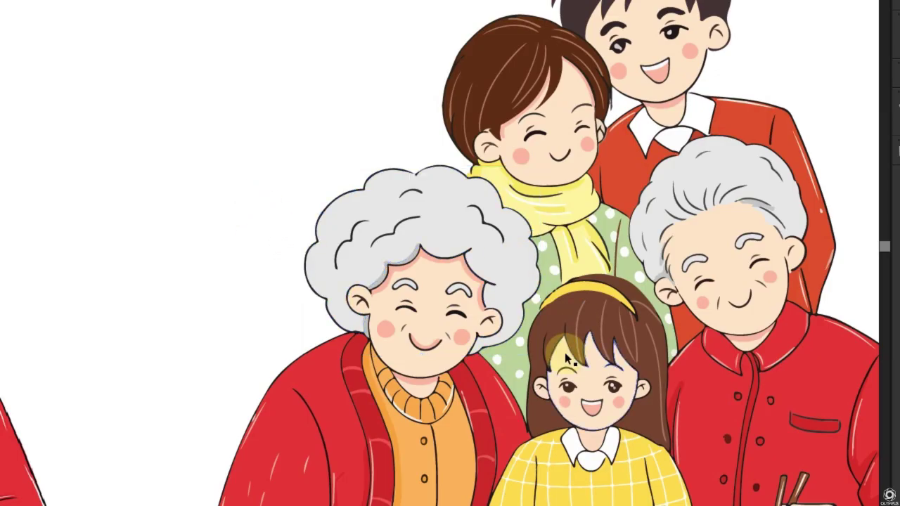
scroll(224, 125, "down", 3)
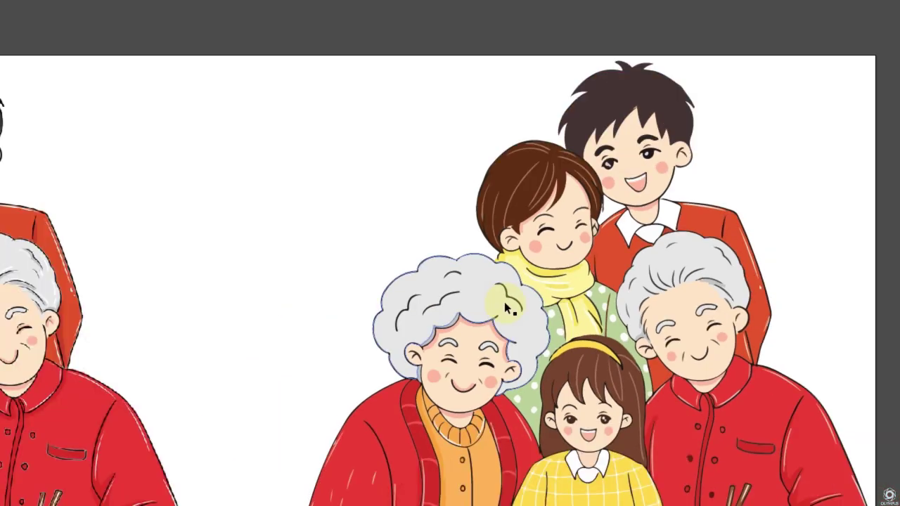
scroll(435, 361, "down", 1)
Inspect the grandfather's red jacket shape, then select the original family picture on the left.
left_click(651, 382)
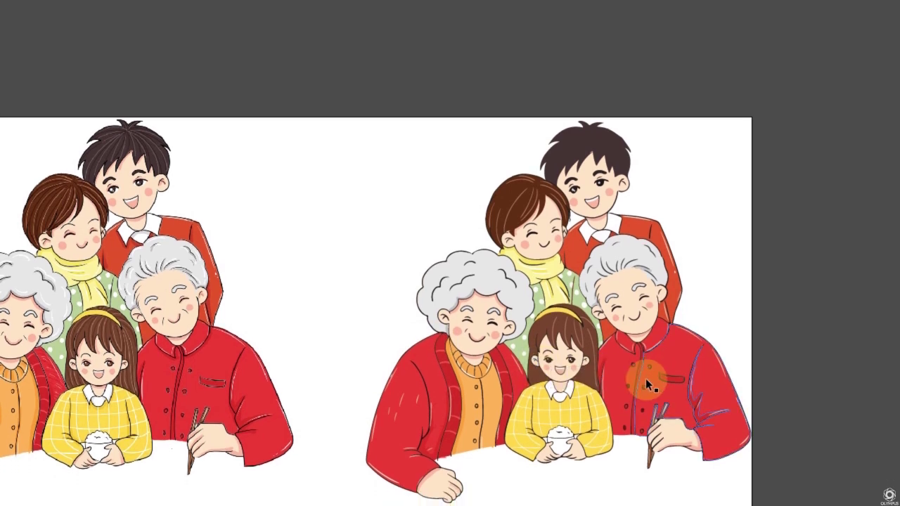
left_click(332, 360)
scroll(332, 360, "down", 1)
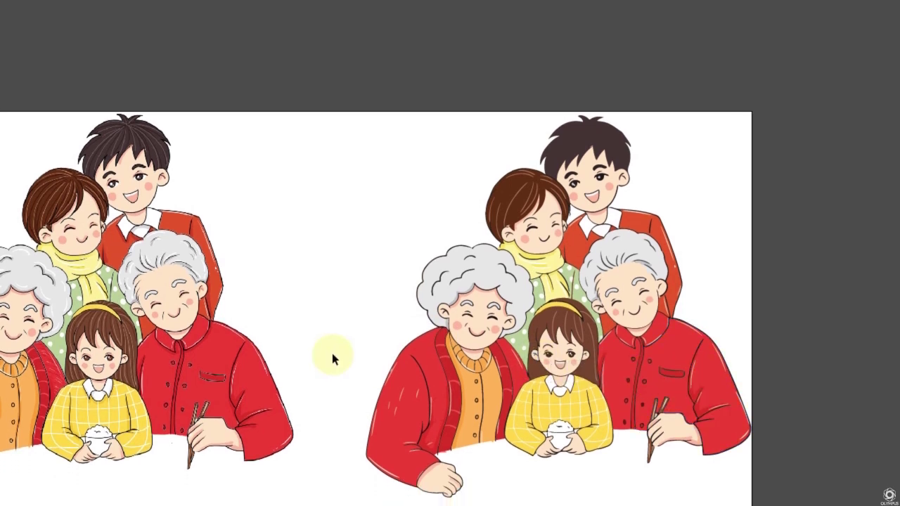
scroll(325, 351, "up", 2)
left_click(275, 379)
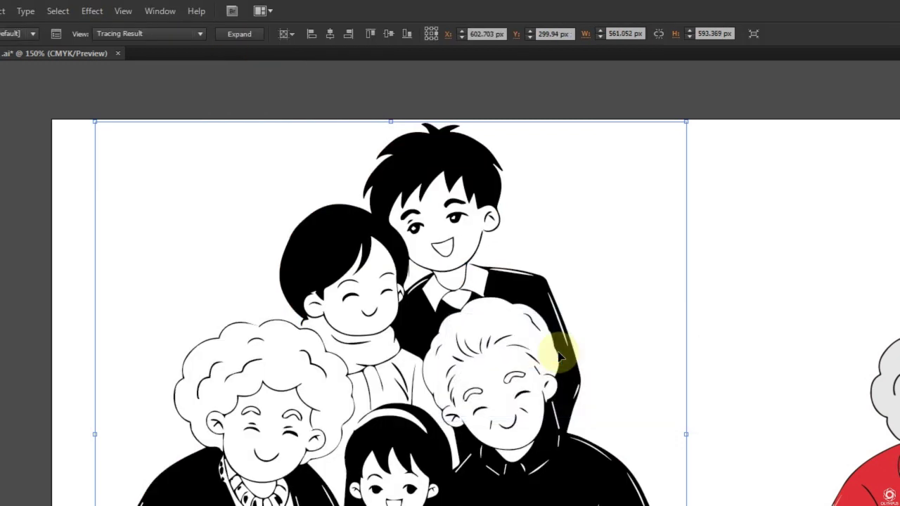
Undo the black-and-white trace and choose the High Fidelity Photo tracing preset.
key("ctrl+z")
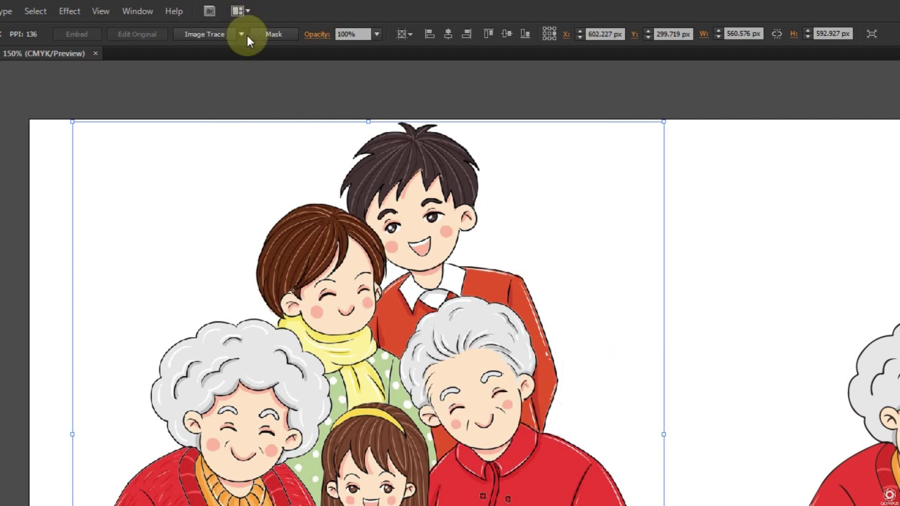
left_click(241, 34)
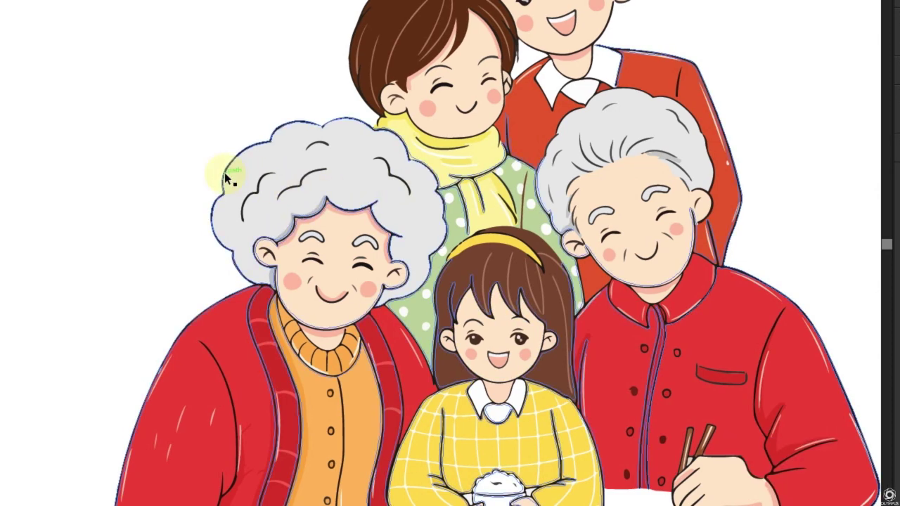
scroll(225, 176, "up", 5)
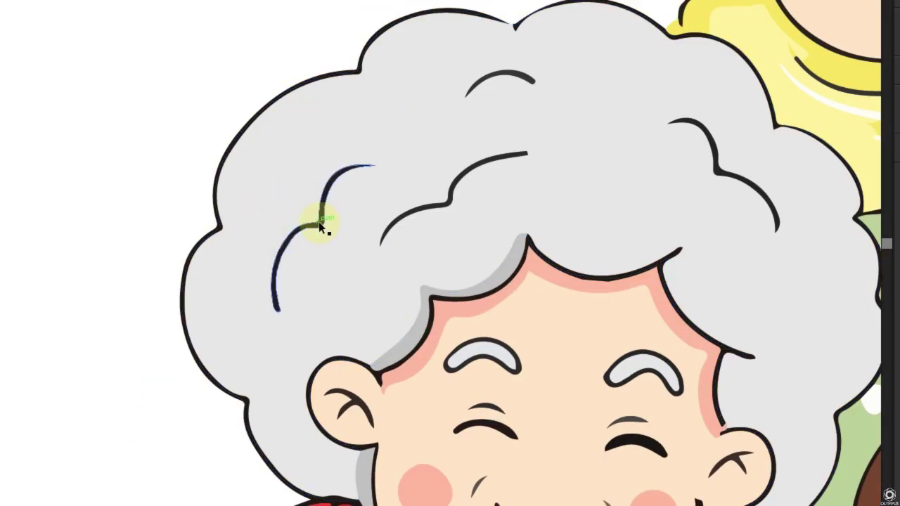
scroll(525, 376, "down", 1)
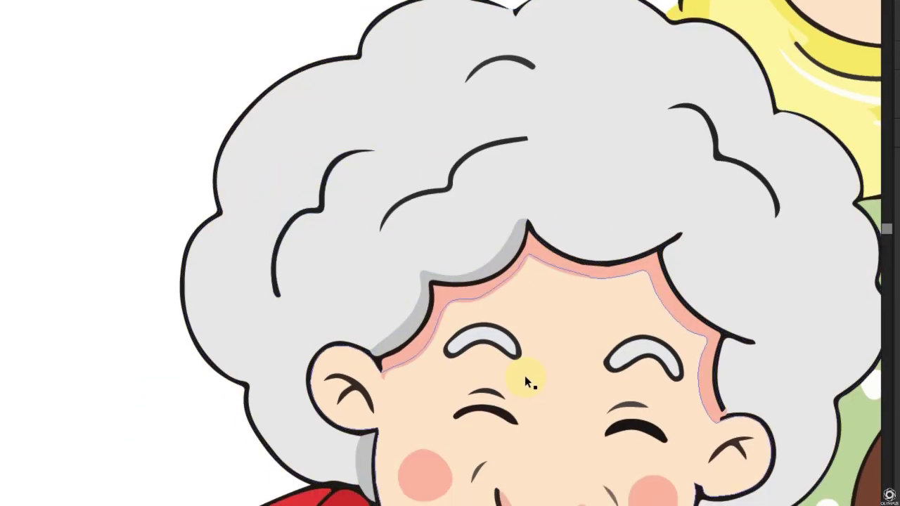
scroll(525, 374, "down", 2)
scroll(562, 316, "down", 4)
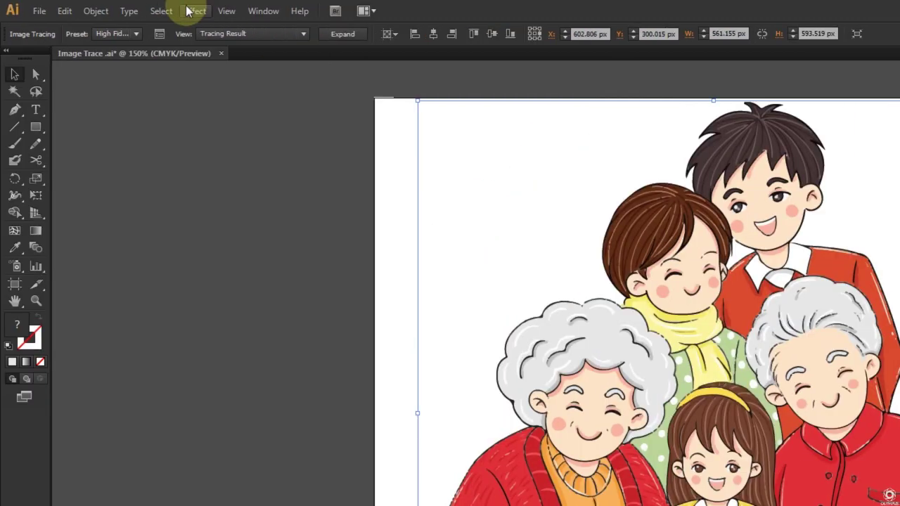
In the Image Trace panel, set Colors to 0 with preview on, yielding 439 paths and 328 colours.
left_click(159, 35)
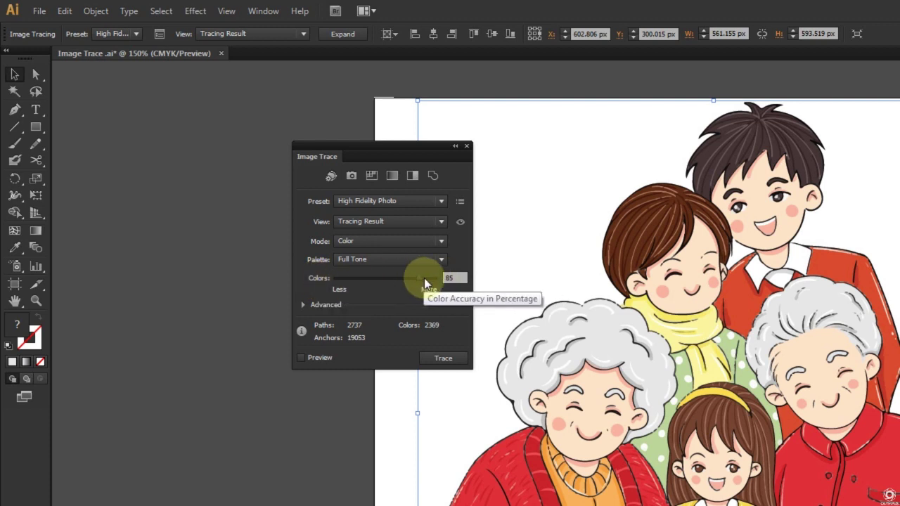
left_click_drag(419, 278, 326, 278)
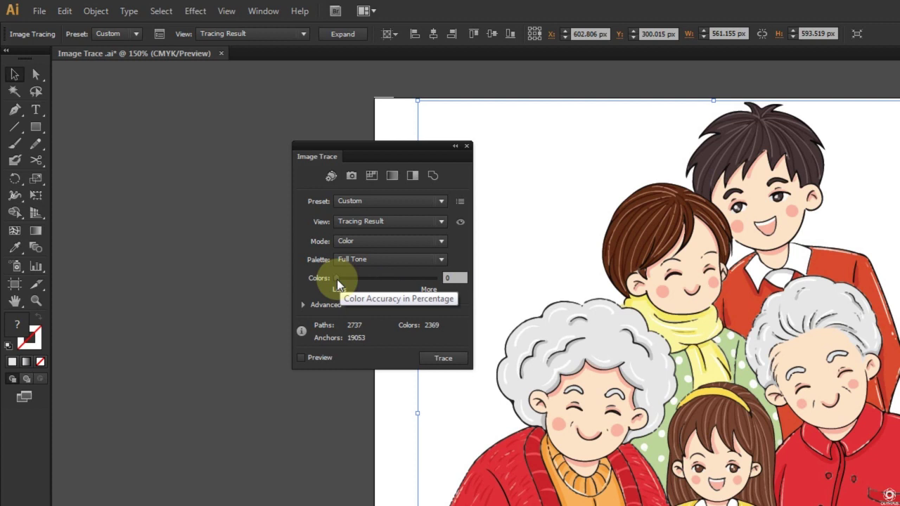
left_click(444, 357)
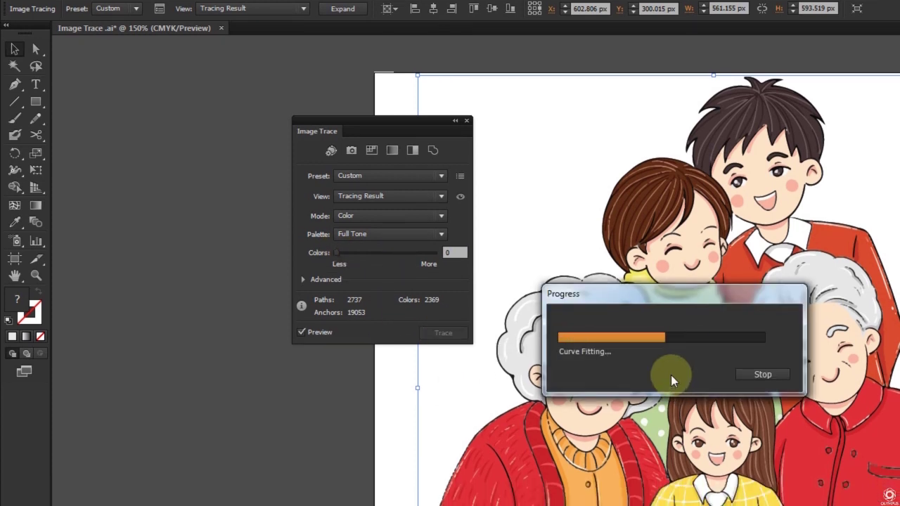
key("ctrl+1")
scroll(676, 371, "up", 3)
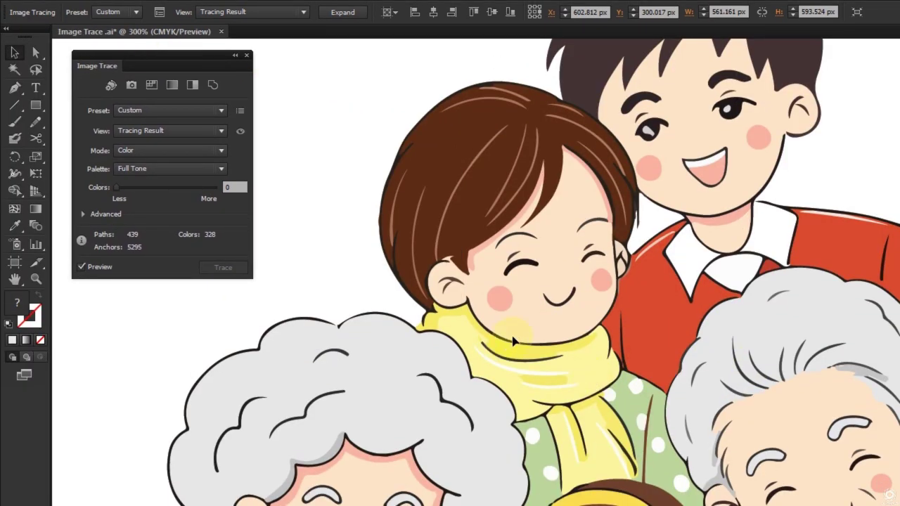
scroll(357, 341, "up", 1)
scroll(471, 384, "down", 1)
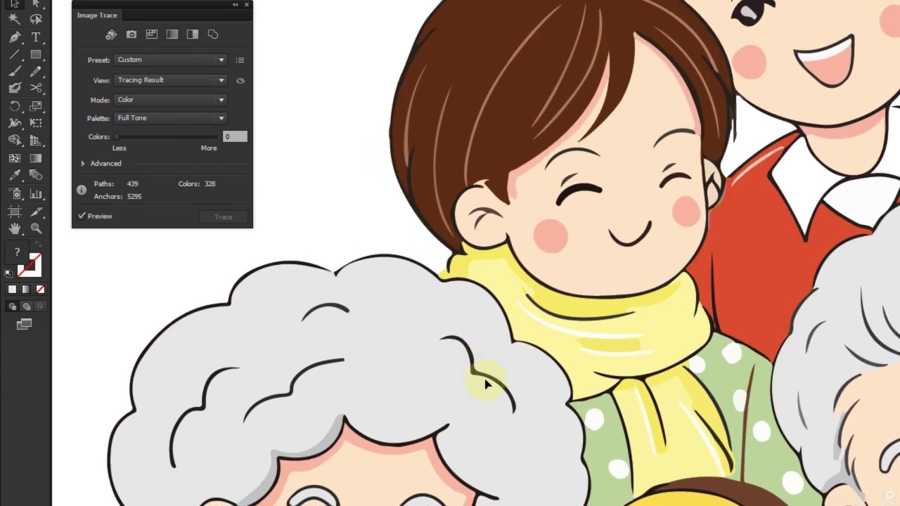
scroll(483, 371, "down", 1)
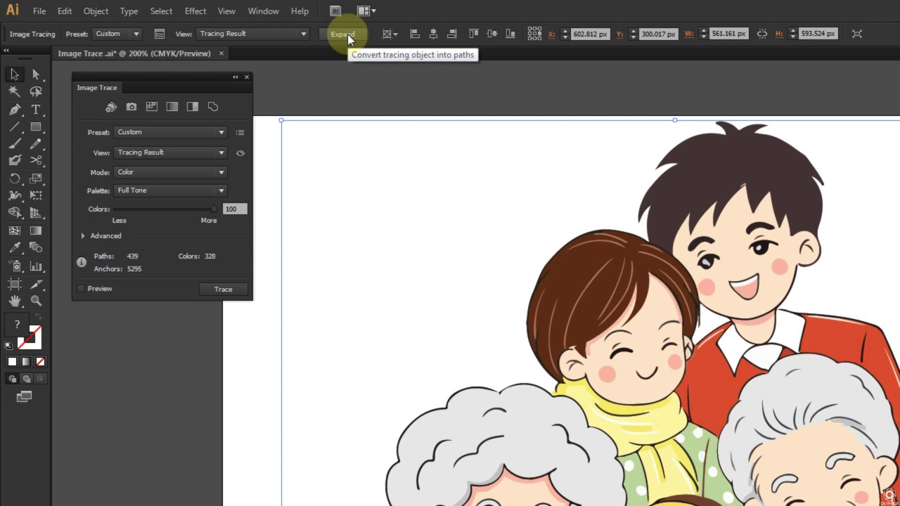
Expand and ungroup the trace, then delete the white background shape.
left_click(347, 34)
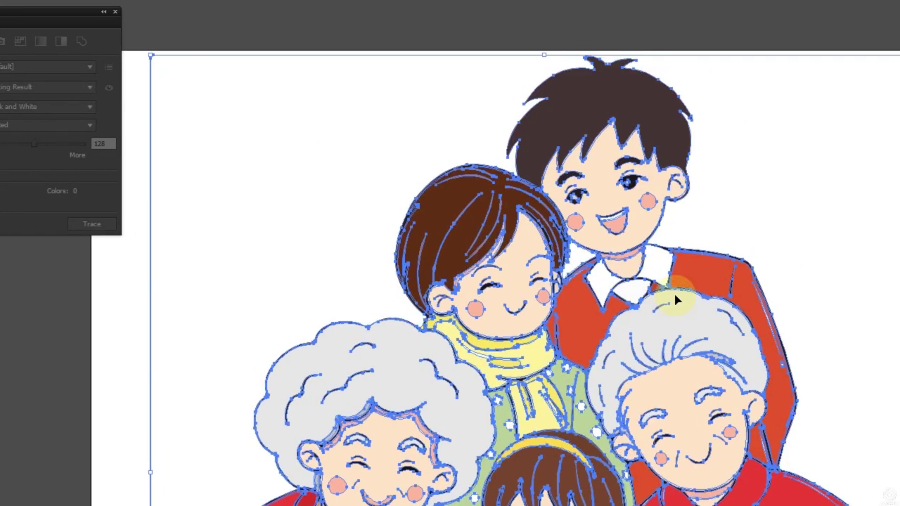
right_click(675, 301)
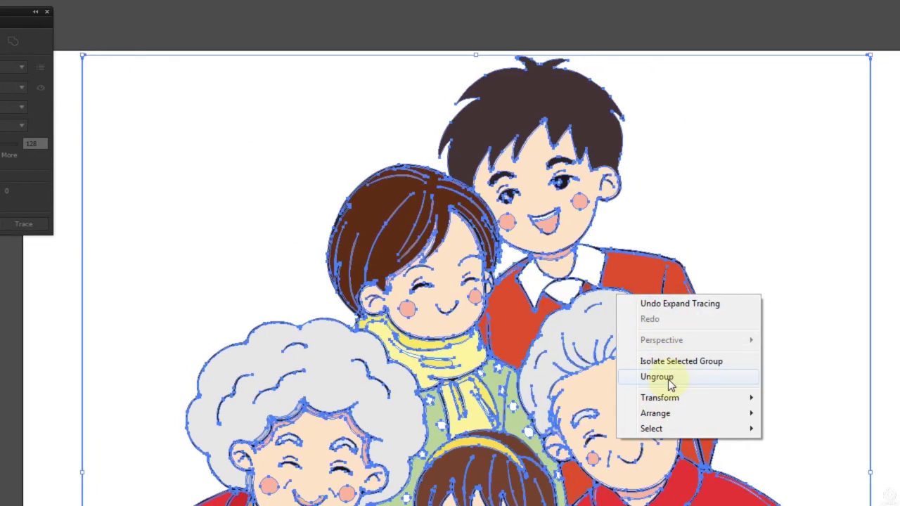
left_click(668, 378)
left_click(674, 337)
left_click(578, 184)
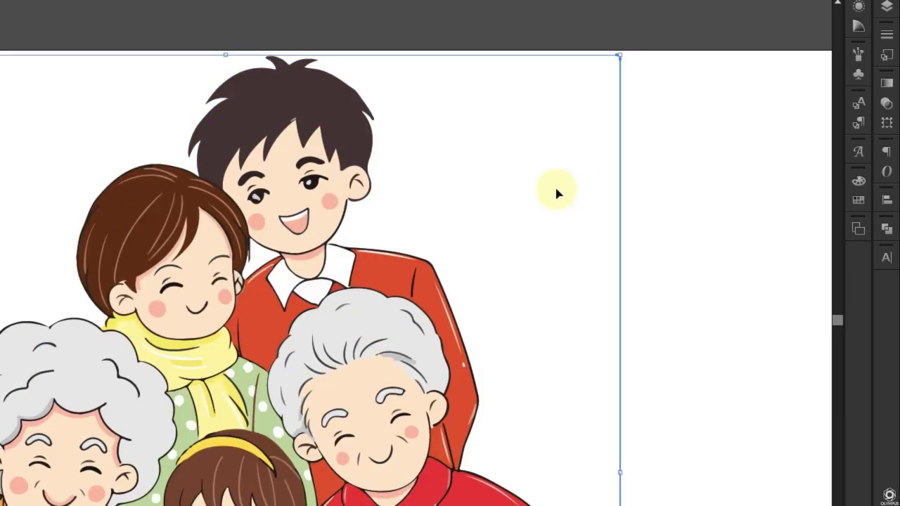
key("Delete")
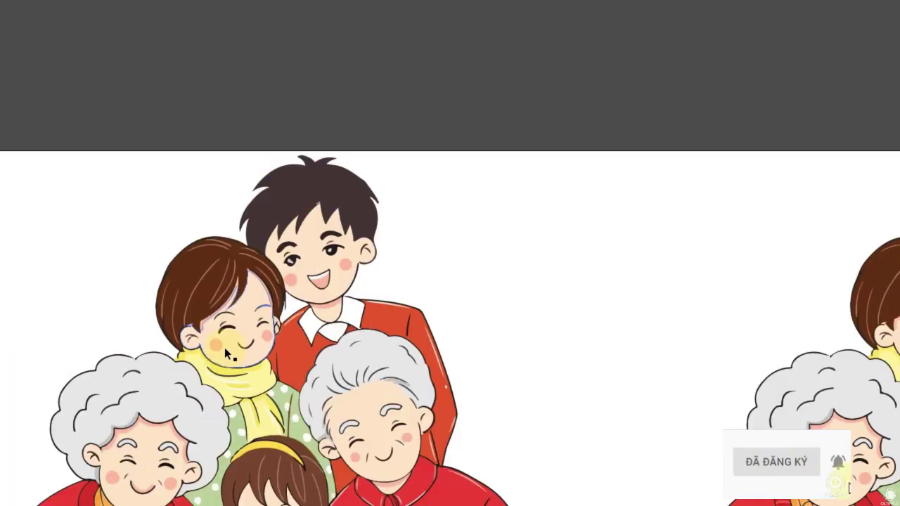
Drag the boy's hair, sweater pieces and face, and the girl's brown hair, apart.
left_click_drag(324, 186, 461, 194)
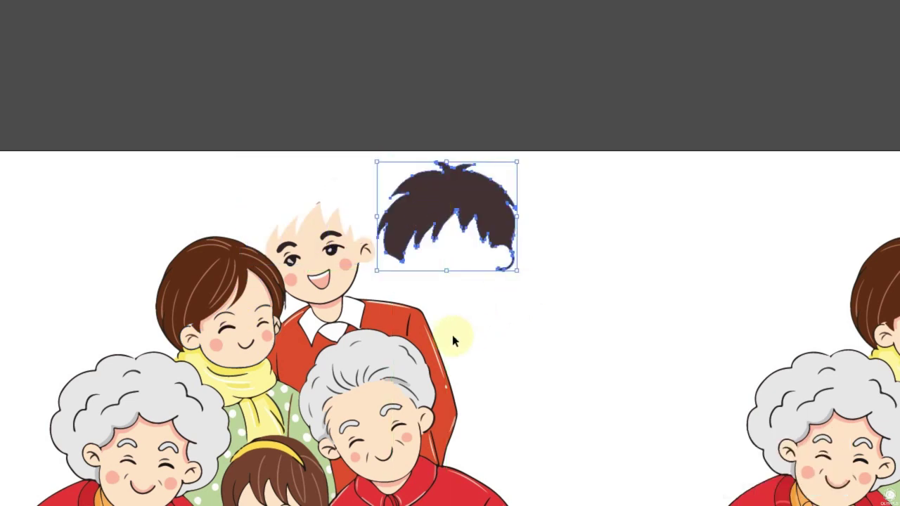
left_click_drag(390, 329, 583, 296)
scroll(422, 337, "down", 1)
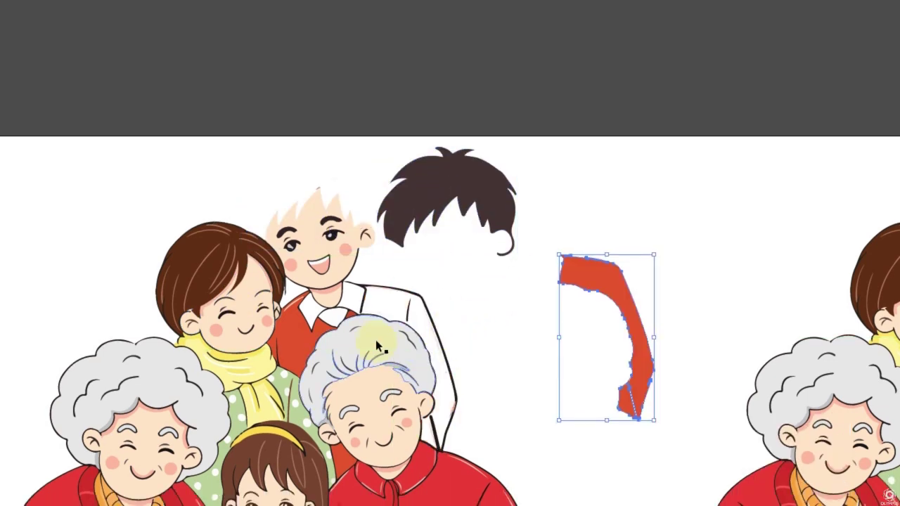
left_click_drag(374, 342, 497, 312)
left_click_drag(327, 253, 239, 173)
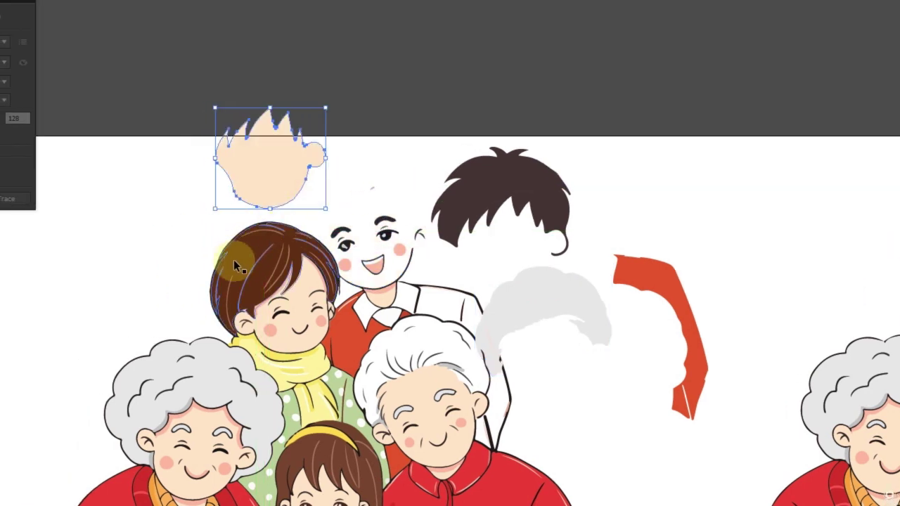
left_click_drag(241, 258, 231, 262)
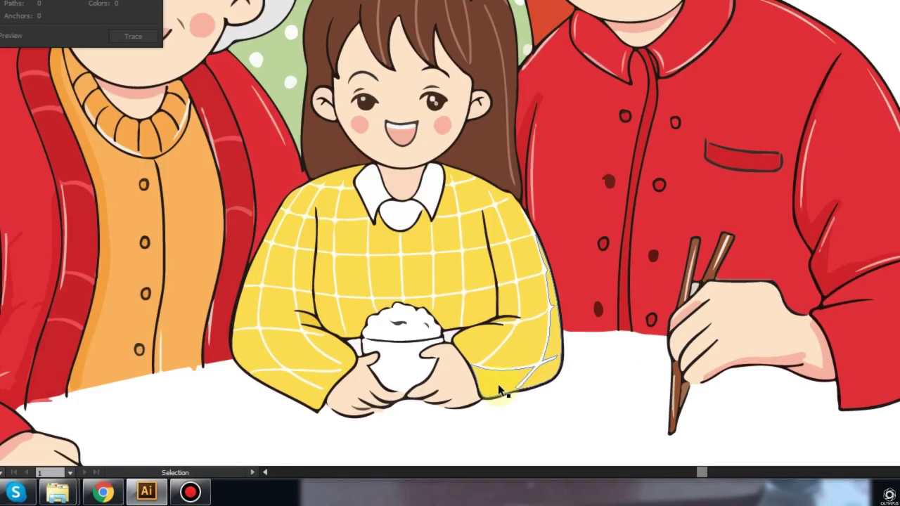
Drag a yellow patch off the girl's sleeve and move it upward to confirm it's separate.
scroll(498, 384, "up", 2)
left_click_drag(462, 243, 576, 240)
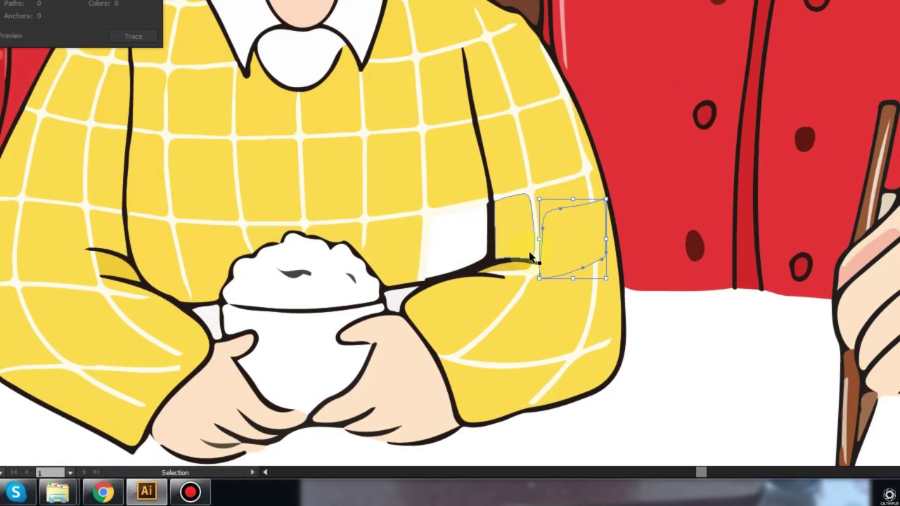
mouse_move(403, 247)
left_mouse_down()
mouse_move(674, 195)
mouse_move(553, 126)
left_mouse_up()
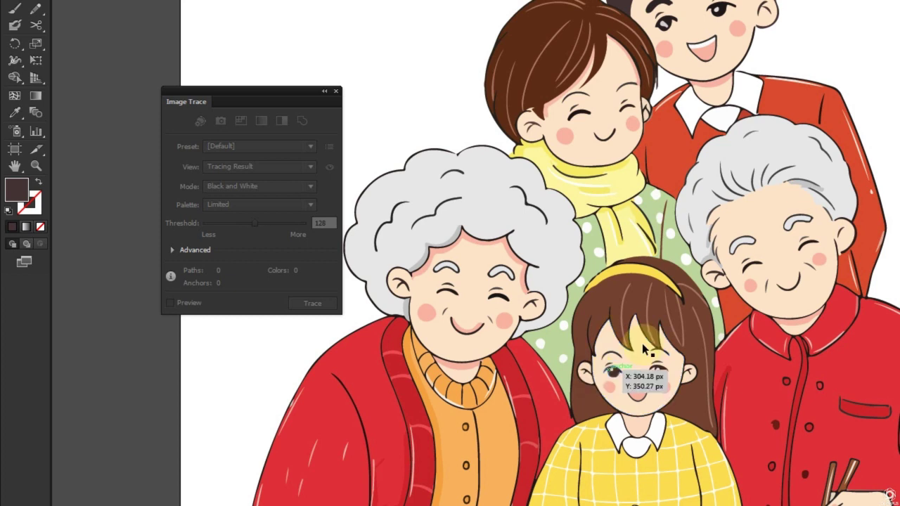
left_click(458, 159)
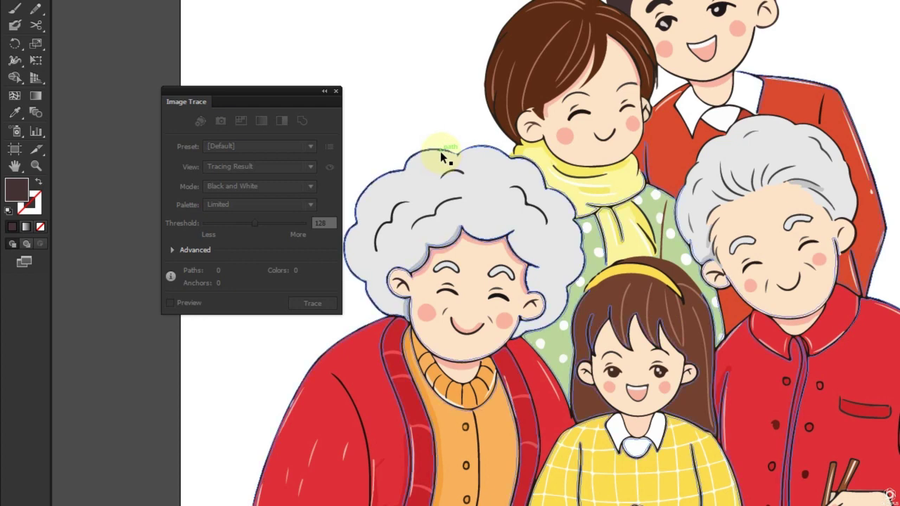
scroll(439, 148, "up", 5)
left_click(531, 167)
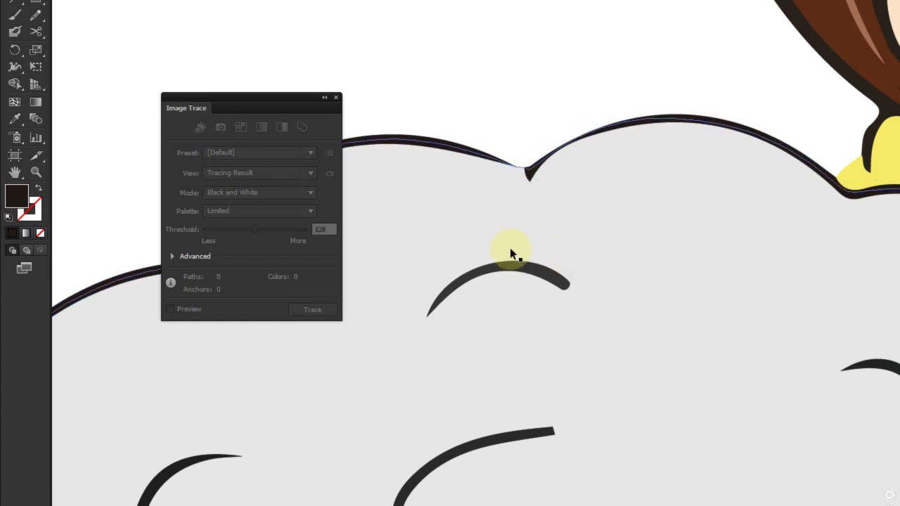
scroll(505, 226, "down", 3)
scroll(506, 225, "down", 2)
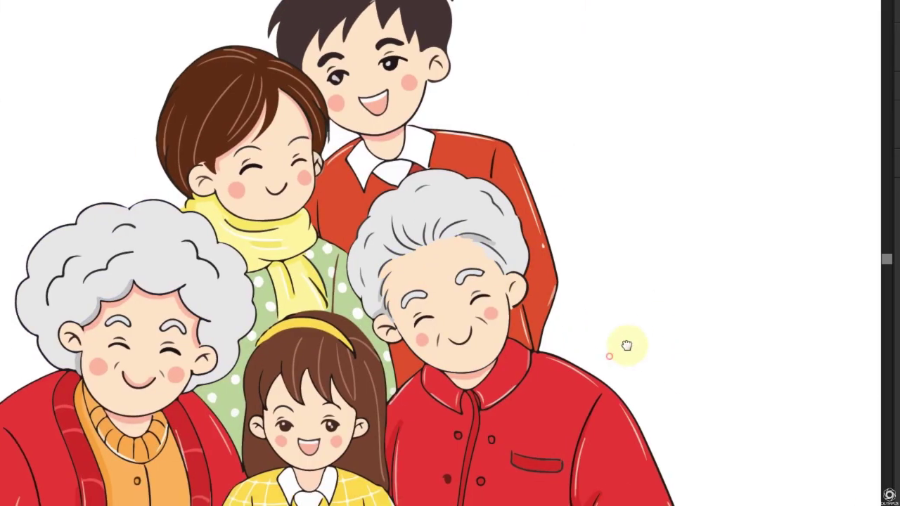